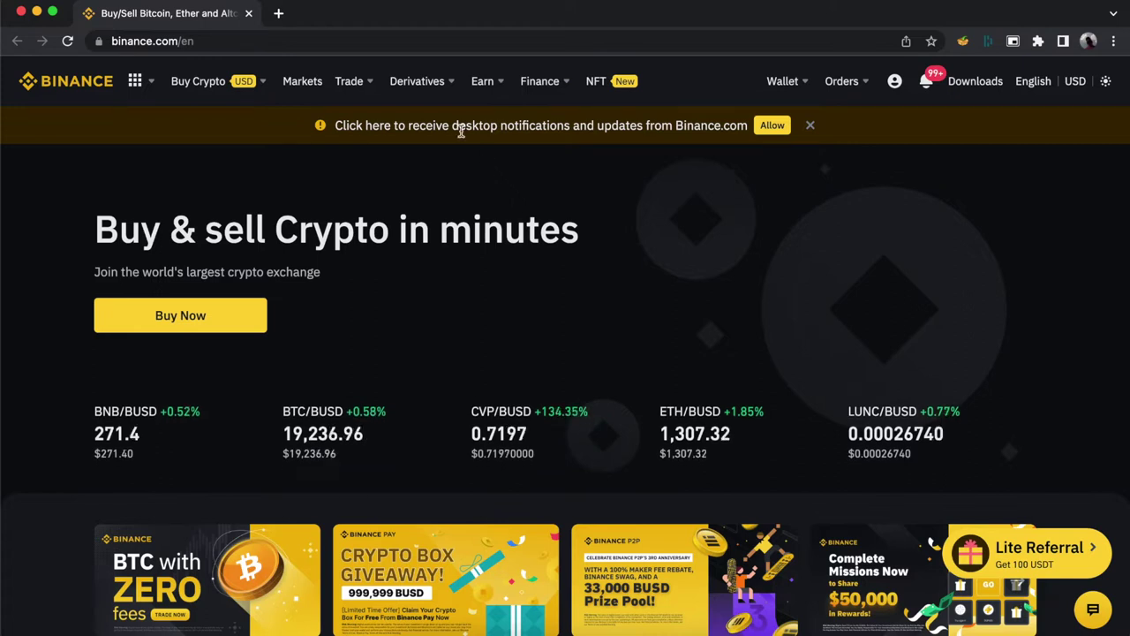
- Open the USDⓈ-M Futures trading page in a separate tab and dismiss the desktop notifications banner
{"action": "mouse_move", "coordinate": [437, 90]}
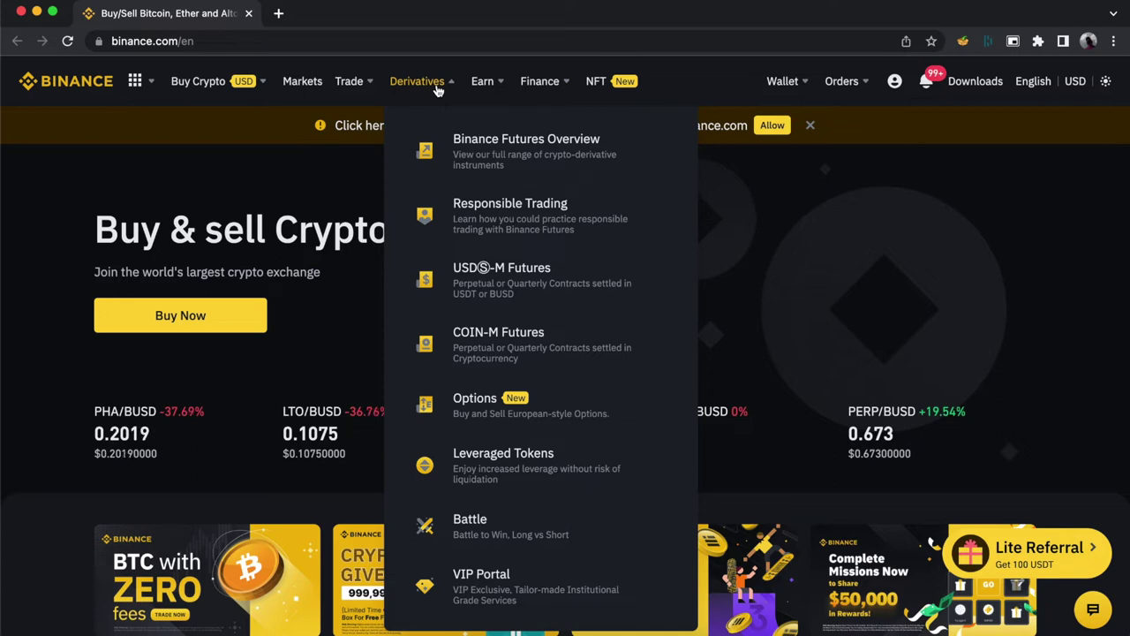
{"action": "left_click", "coordinate": [501, 279], "text": "super"}
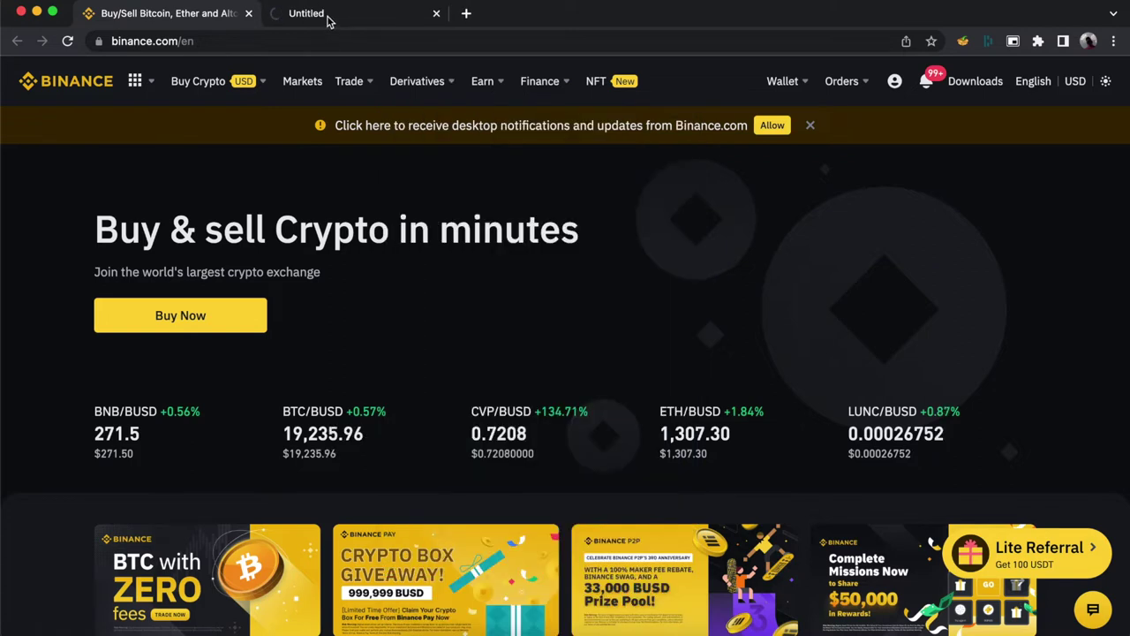
{"action": "left_click", "coordinate": [327, 16]}
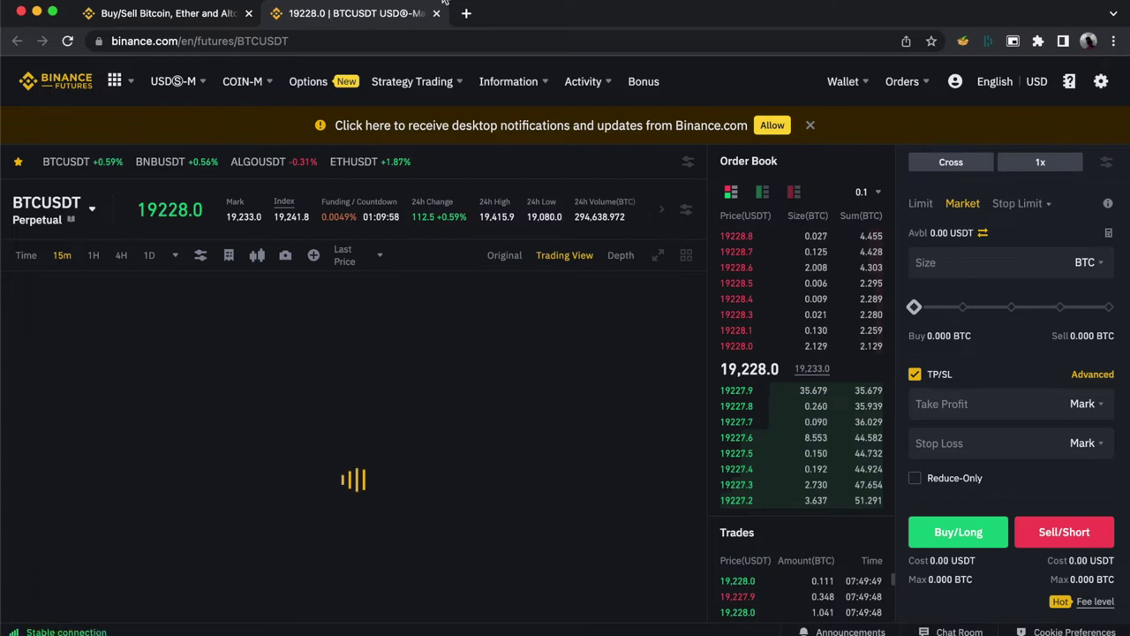
{"action": "left_click", "coordinate": [812, 125]}
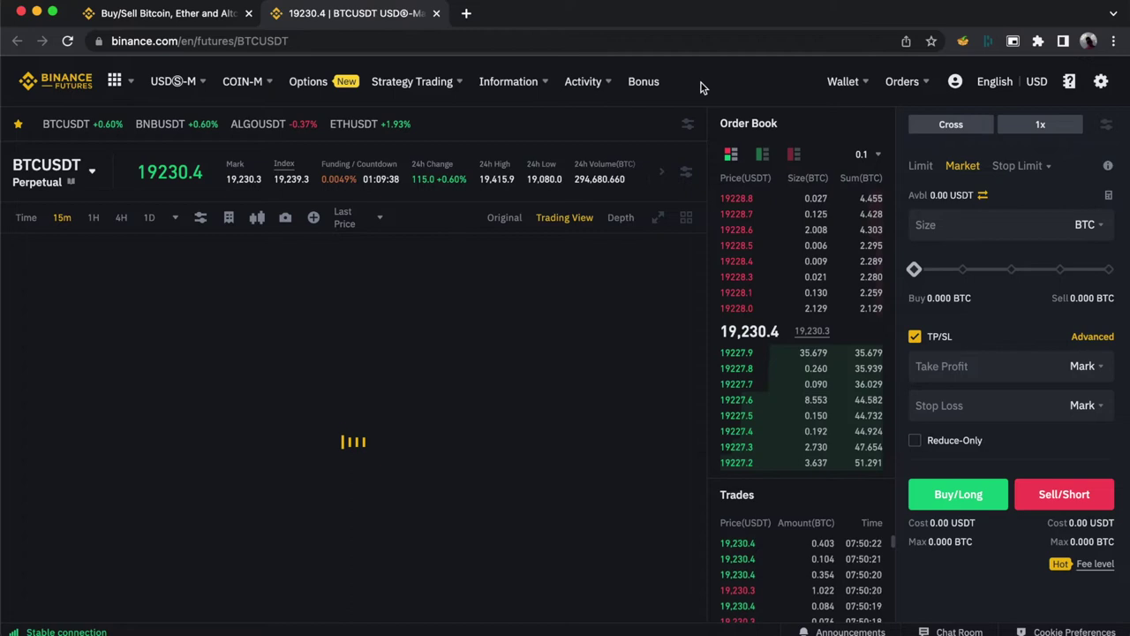
- Examine the BTCUSDT futures page, including the price chart, order book, contract details, positions area and margin section
{"action": "scroll", "coordinate": [700, 86], "scroll_direction": "down", "scroll_amount": 1}
{"action": "scroll", "coordinate": [700, 86], "scroll_direction": "up", "scroll_amount": 1}
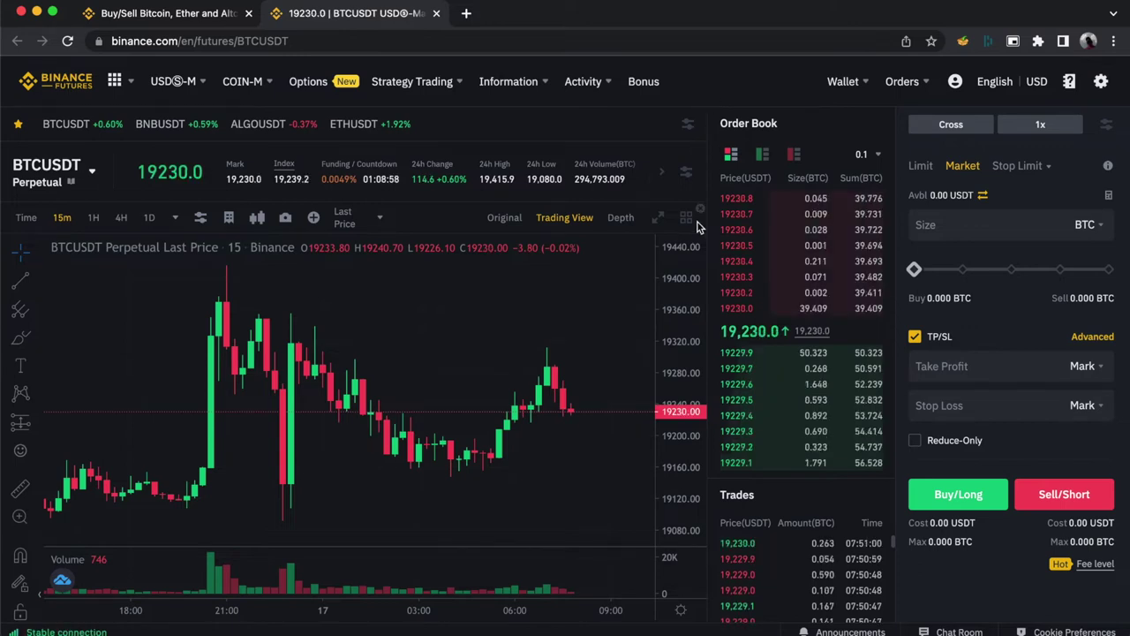
{"action": "scroll", "coordinate": [704, 229], "scroll_direction": "down", "scroll_amount": 3}
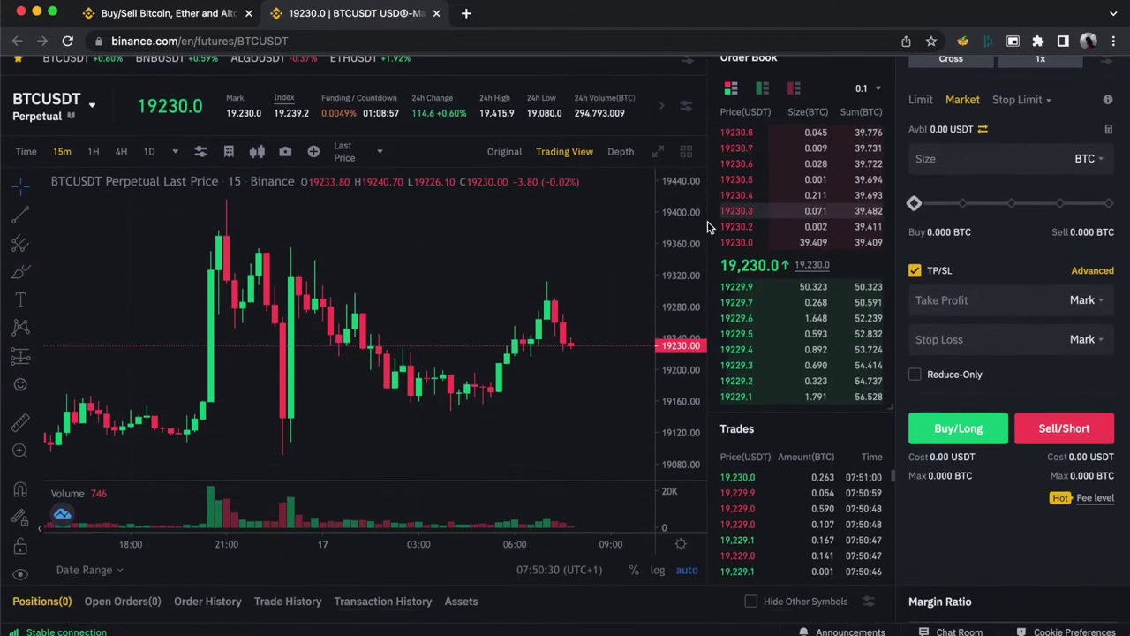
{"action": "scroll", "coordinate": [706, 229], "scroll_direction": "down", "scroll_amount": 5}
{"action": "scroll", "coordinate": [706, 228], "scroll_direction": "up", "scroll_amount": 2}
{"action": "scroll", "coordinate": [706, 229], "scroll_direction": "up", "scroll_amount": 4}
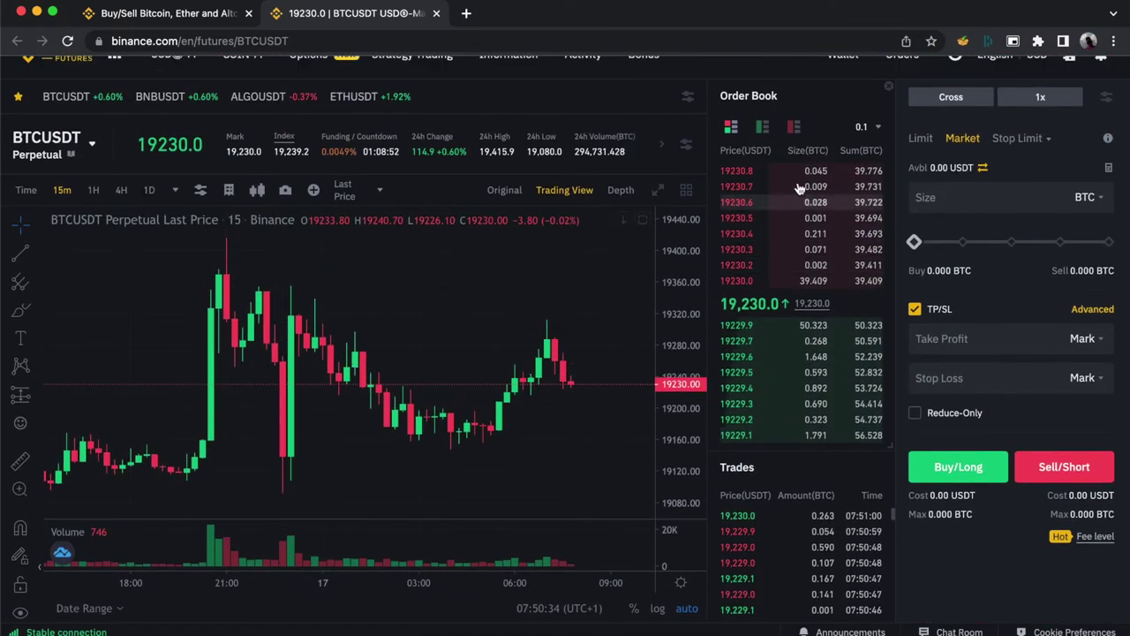
{"action": "scroll", "coordinate": [790, 396], "scroll_direction": "up", "scroll_amount": 1}
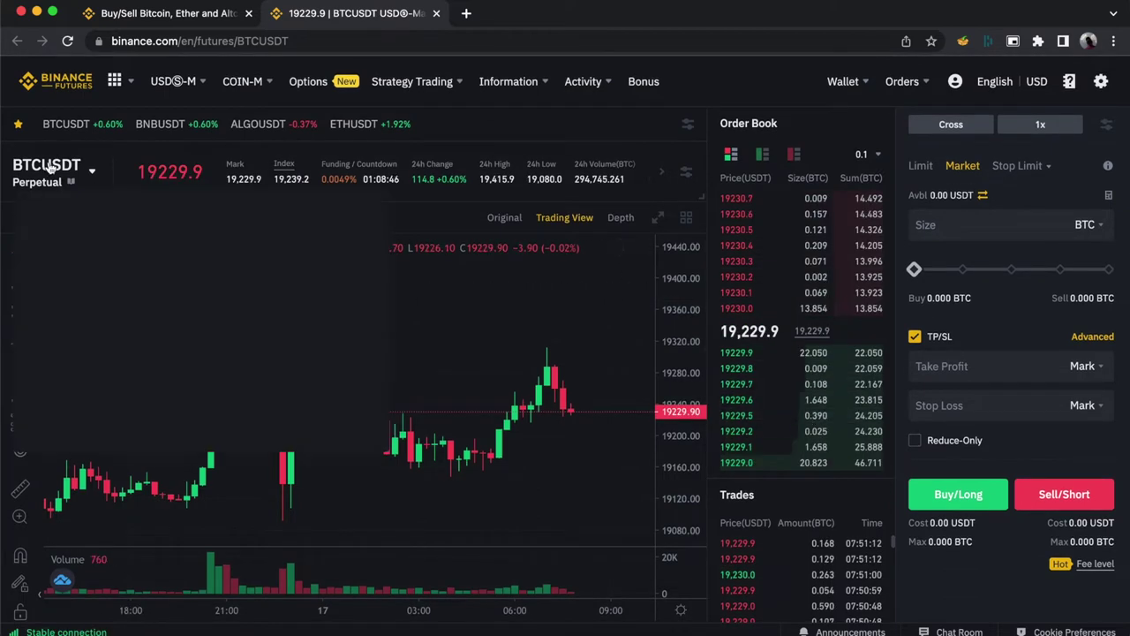
{"action": "mouse_move", "coordinate": [75, 166]}
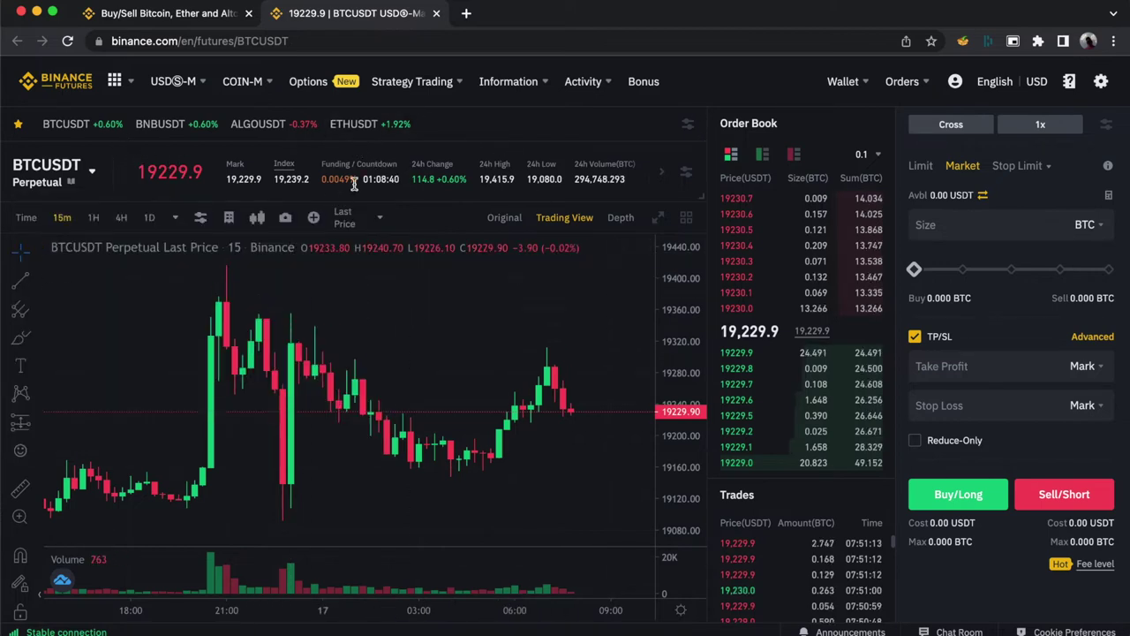
{"action": "scroll", "coordinate": [455, 196], "scroll_direction": "down", "scroll_amount": 5}
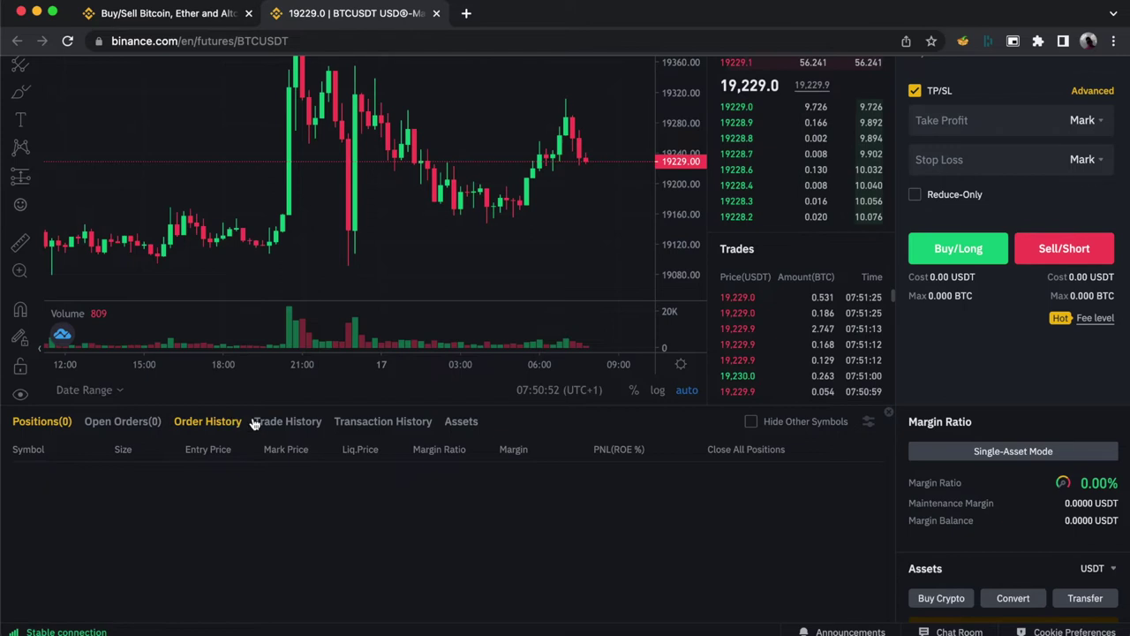
{"action": "scroll", "coordinate": [816, 450], "scroll_direction": "up", "scroll_amount": 5}
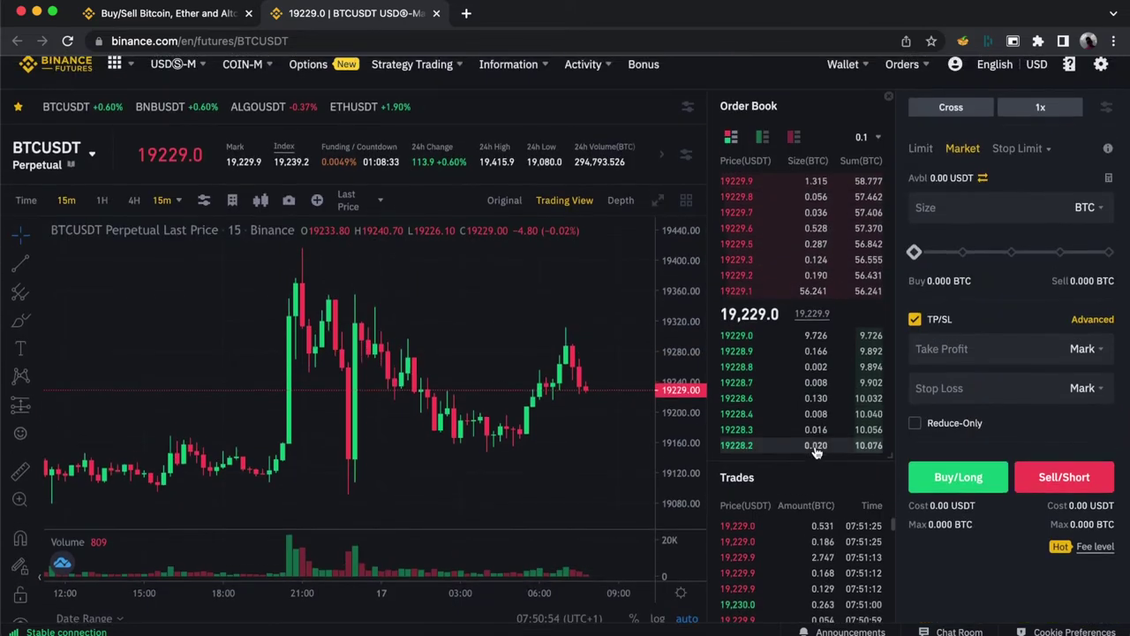
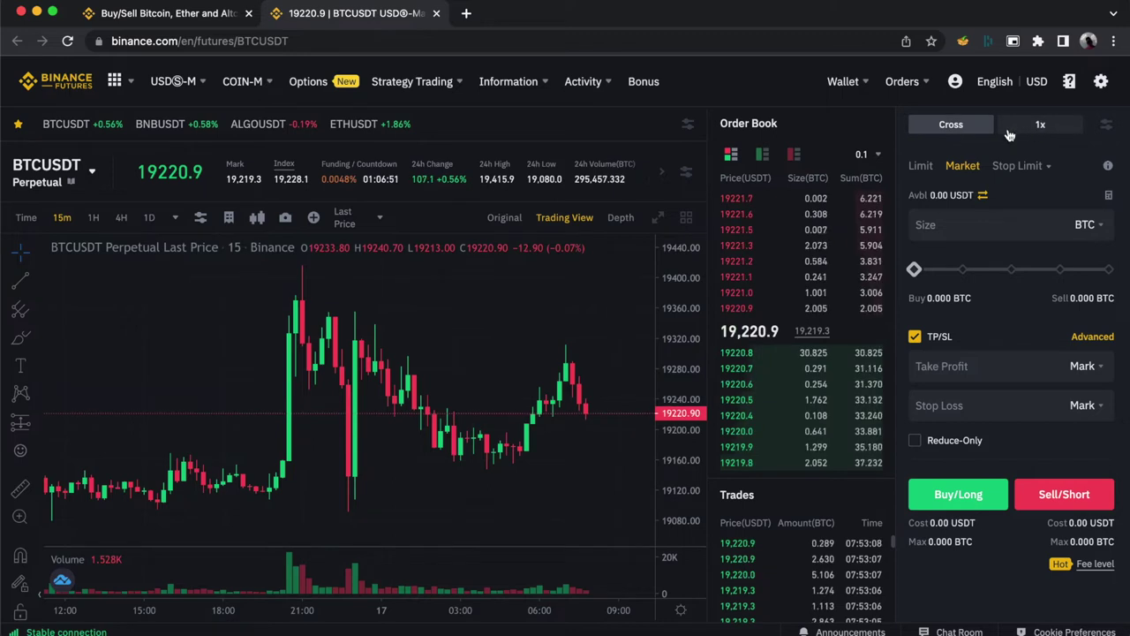
- Review the Cross and Isolated margin mode descriptions for BTCUSDT, leaving the mode selection as it is
{"action": "left_click", "coordinate": [975, 129]}
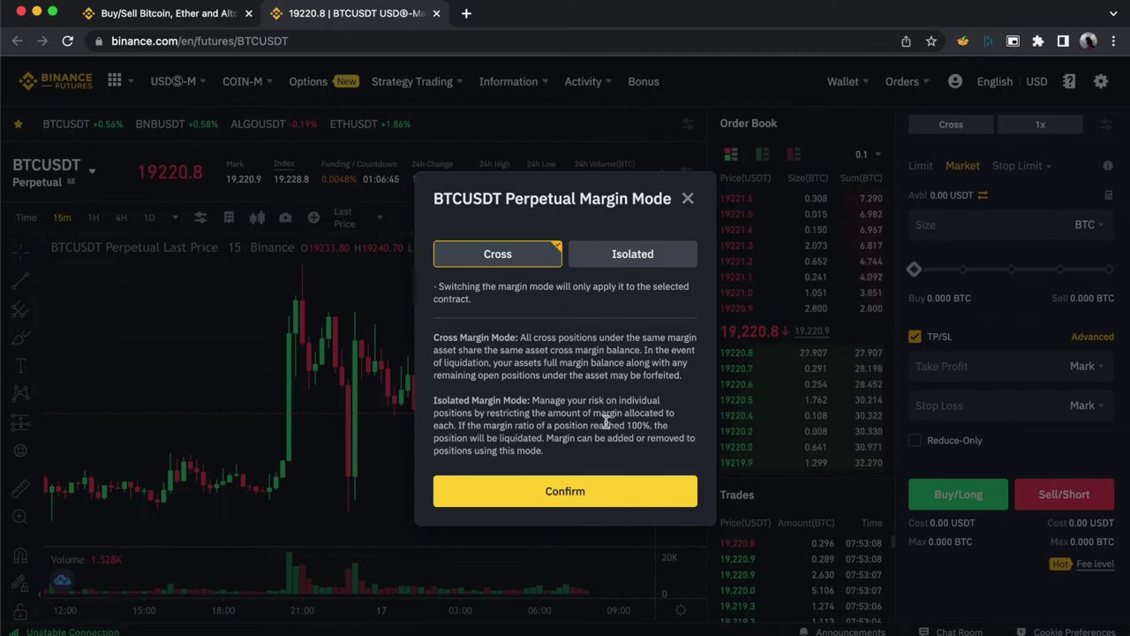
{"action": "left_click", "coordinate": [687, 198]}
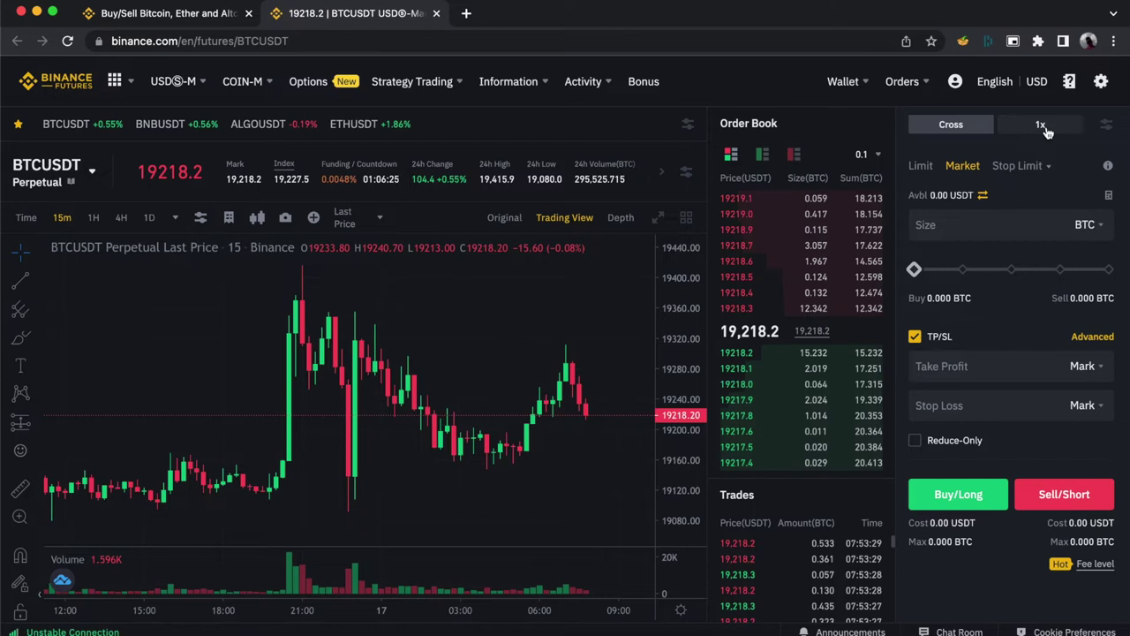
- Open the BTCUSDT leverage adjustment and raise the leverage to 10x
{"action": "left_click", "coordinate": [1044, 127]}
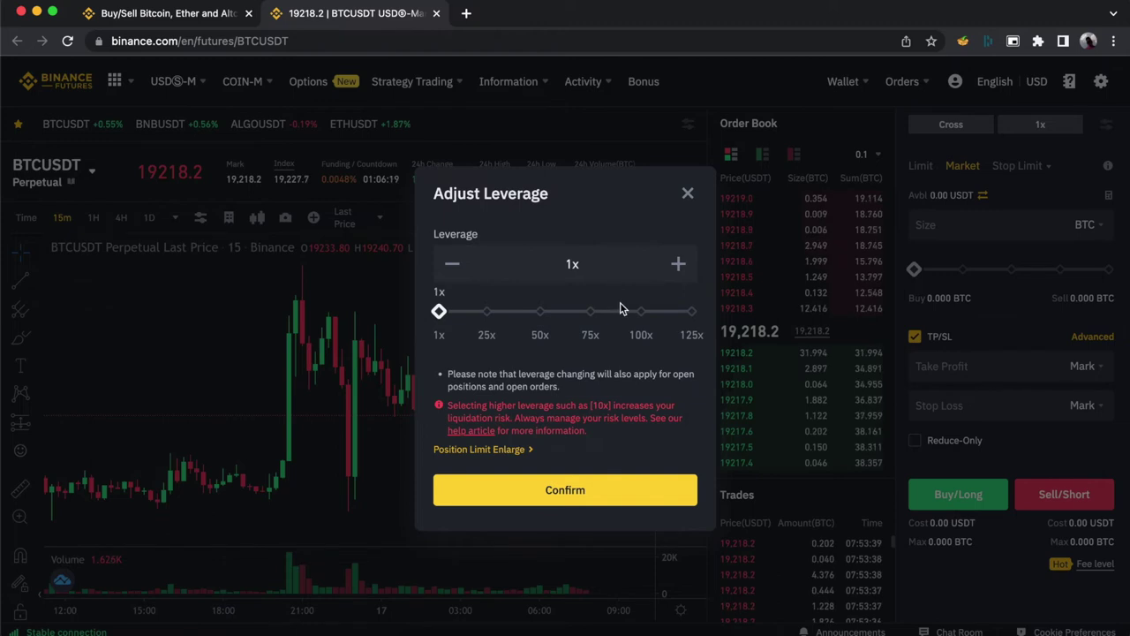
{"action": "left_click", "coordinate": [442, 311]}
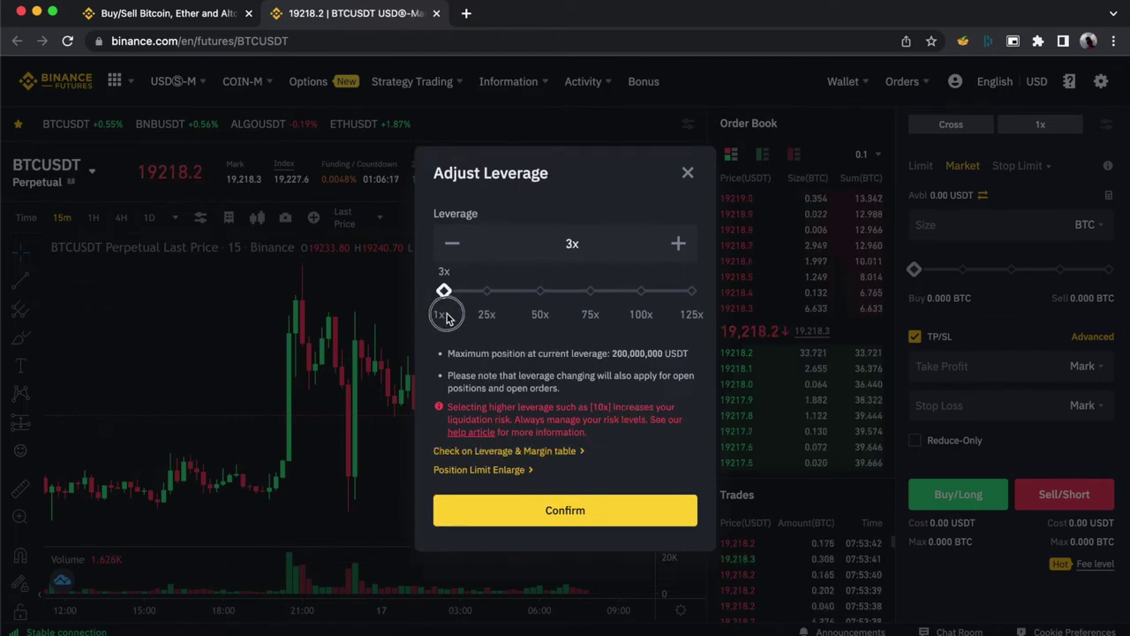
{"action": "left_click_drag", "start_coordinate": [446, 290], "coordinate": [459, 296]}
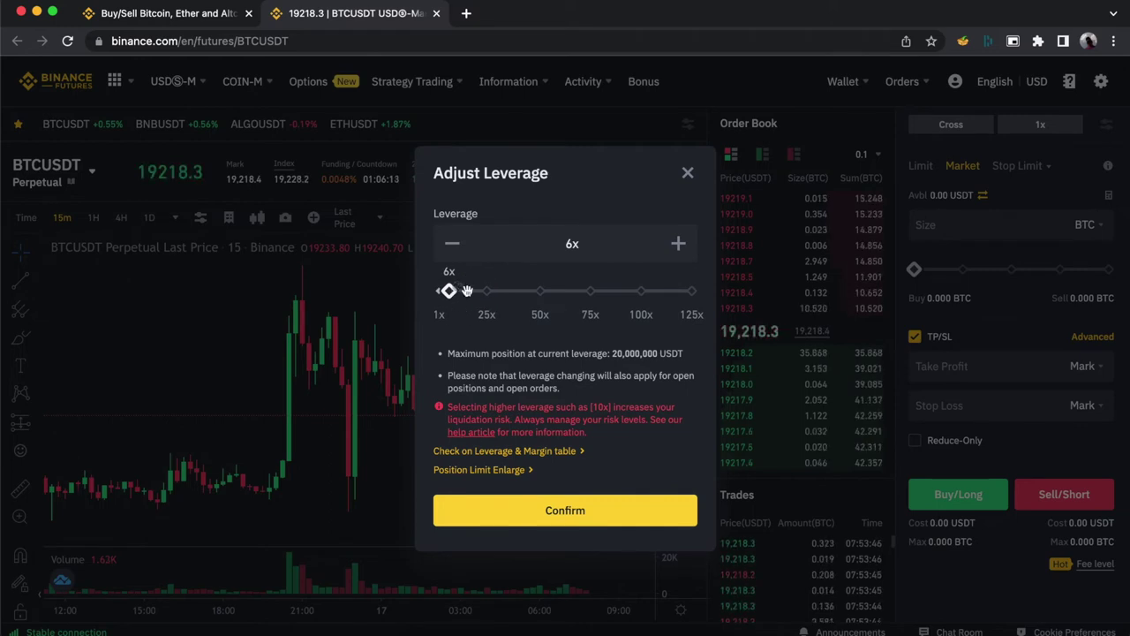
{"action": "left_click", "coordinate": [678, 244]}
{"action": "left_click", "coordinate": [677, 244]}
{"action": "left_click", "coordinate": [678, 243]}
{"action": "left_click", "coordinate": [678, 244]}
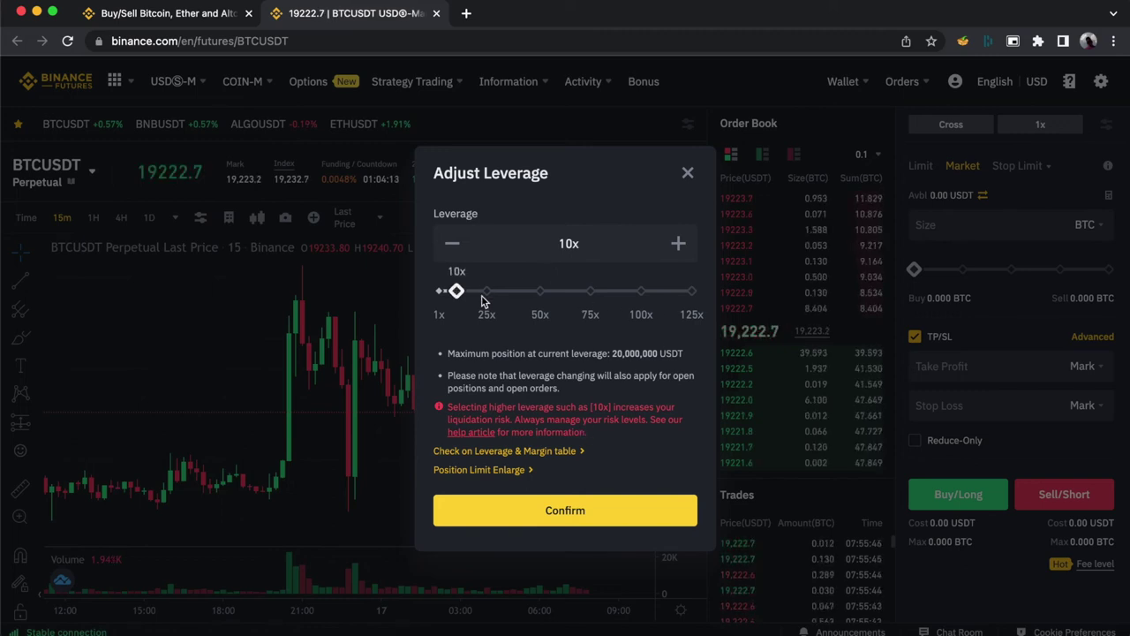
- Raise the leverage step by step through 11x, 12x and 14x up to 50x
{"action": "left_click", "coordinate": [678, 243]}
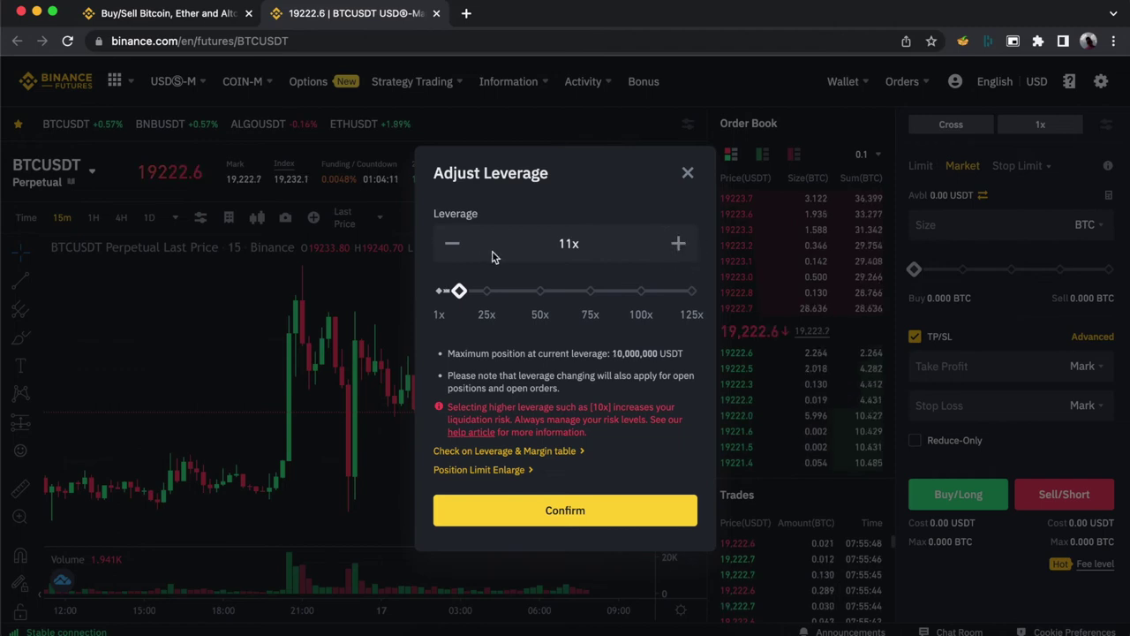
{"action": "mouse_move", "coordinate": [457, 291]}
{"action": "left_mouse_down"}
{"action": "mouse_move", "coordinate": [689, 291]}
{"action": "mouse_move", "coordinate": [460, 291]}
{"action": "left_mouse_up"}
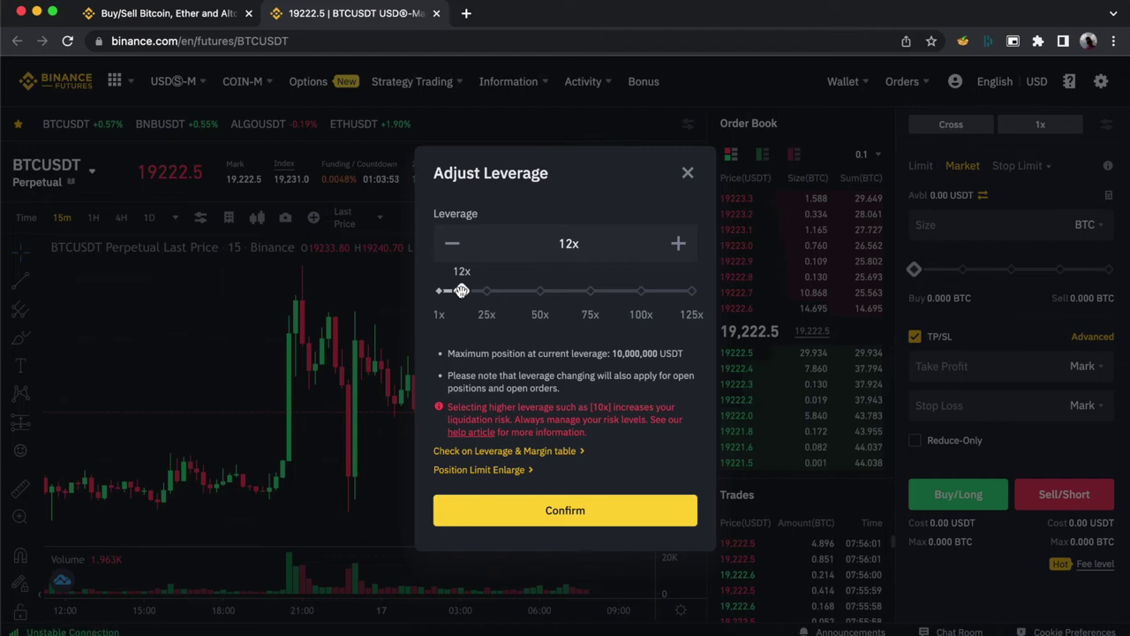
{"action": "left_click", "coordinate": [462, 292]}
{"action": "left_click", "coordinate": [461, 293]}
{"action": "left_click", "coordinate": [465, 293]}
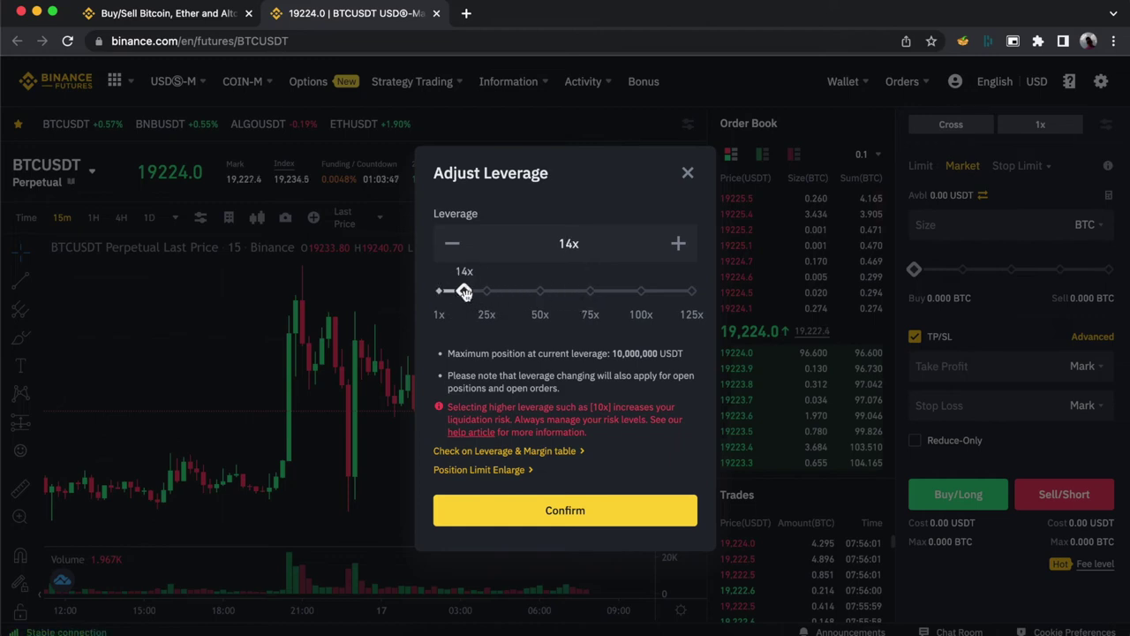
{"action": "left_click", "coordinate": [475, 291]}
{"action": "left_click", "coordinate": [518, 292]}
{"action": "left_click_drag", "start_coordinate": [518, 291], "coordinate": [540, 291]}
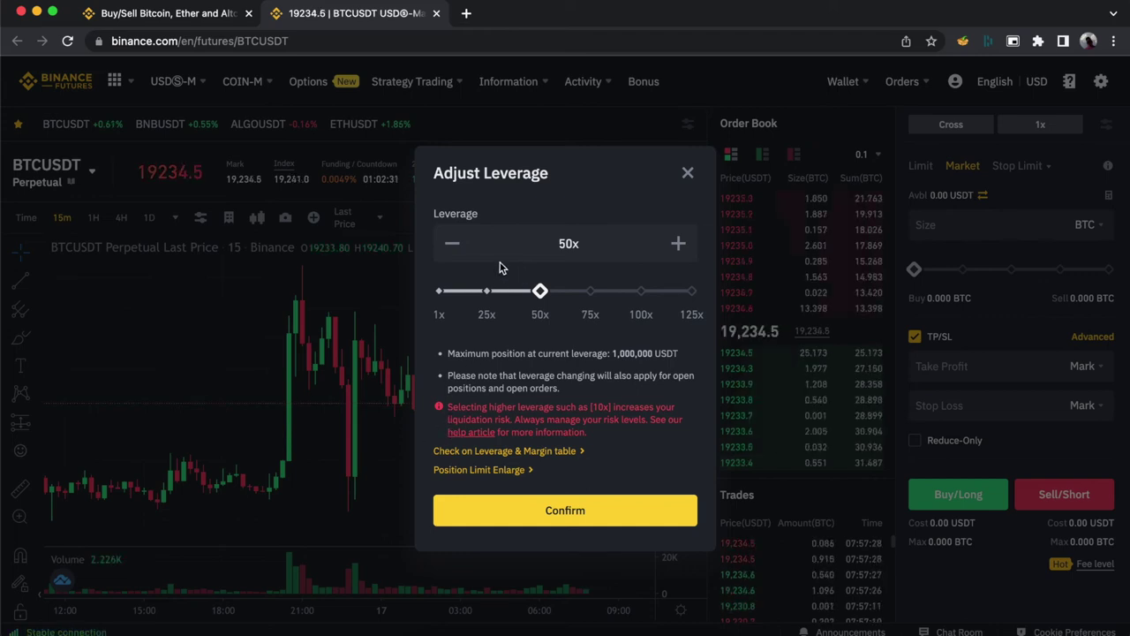
- Lower the leverage to 1x, raise it to 15x, and close the adjustment without applying it
{"action": "mouse_move", "coordinate": [538, 291]}
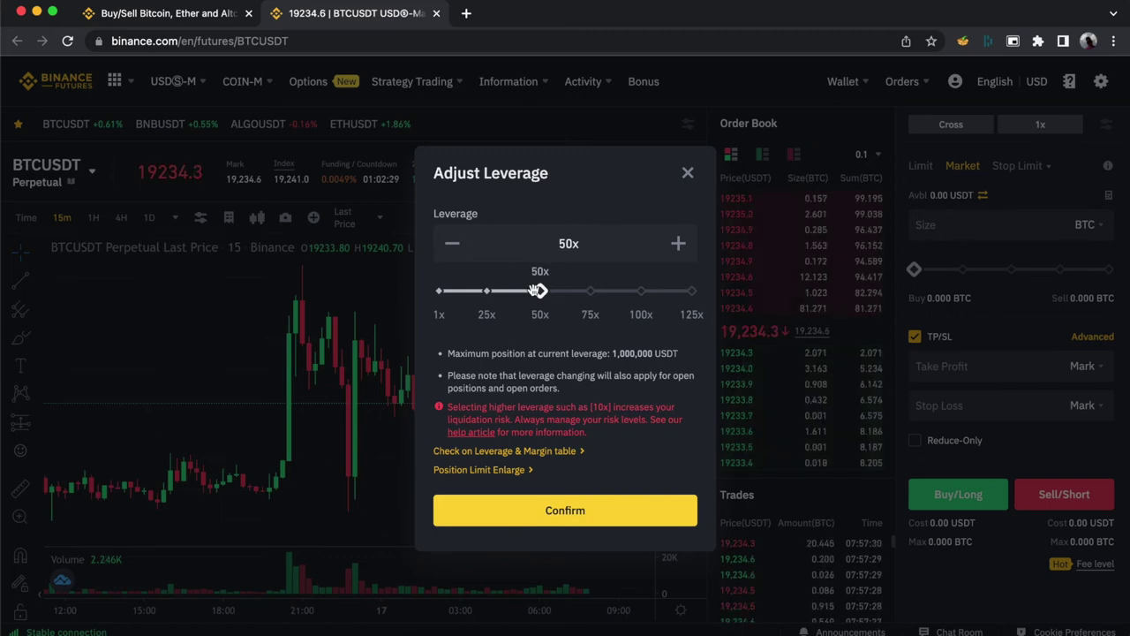
{"action": "left_click", "coordinate": [540, 290]}
{"action": "left_click_drag", "start_coordinate": [541, 290], "coordinate": [441, 311]}
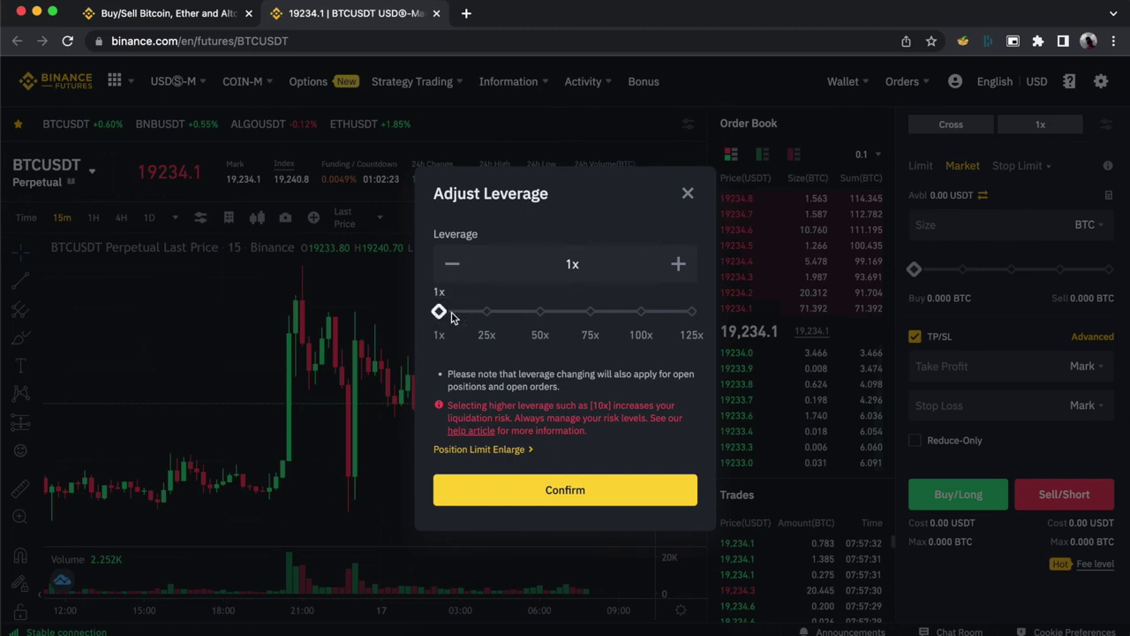
{"action": "left_click", "coordinate": [452, 317]}
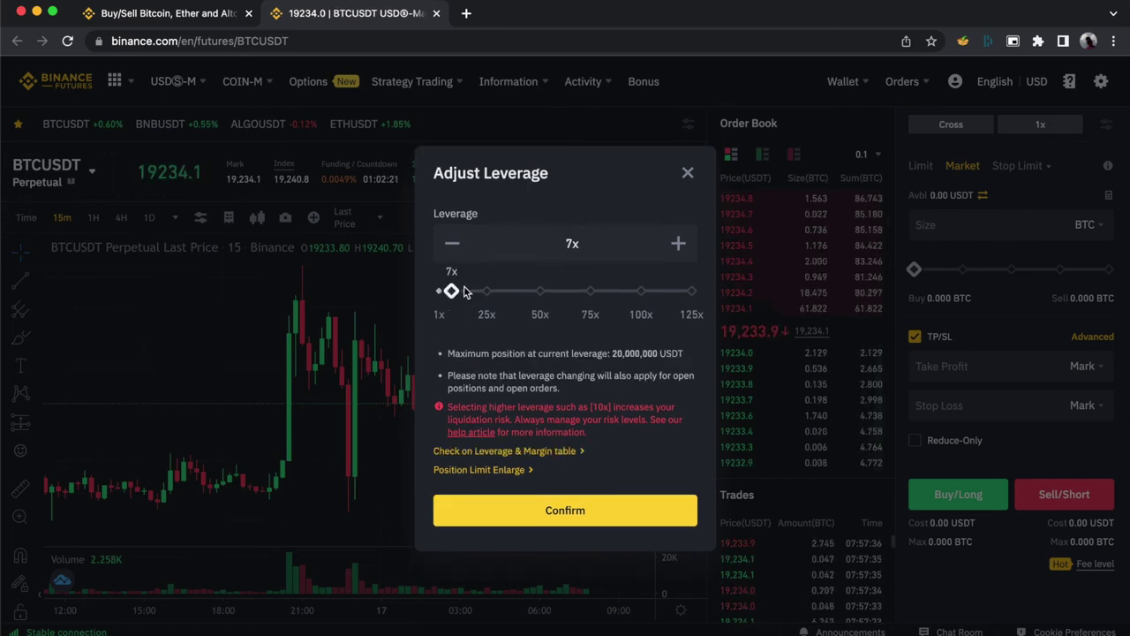
{"action": "mouse_move", "coordinate": [451, 290]}
{"action": "left_mouse_down"}
{"action": "mouse_move", "coordinate": [487, 290]}
{"action": "mouse_move", "coordinate": [466, 291]}
{"action": "left_mouse_up"}
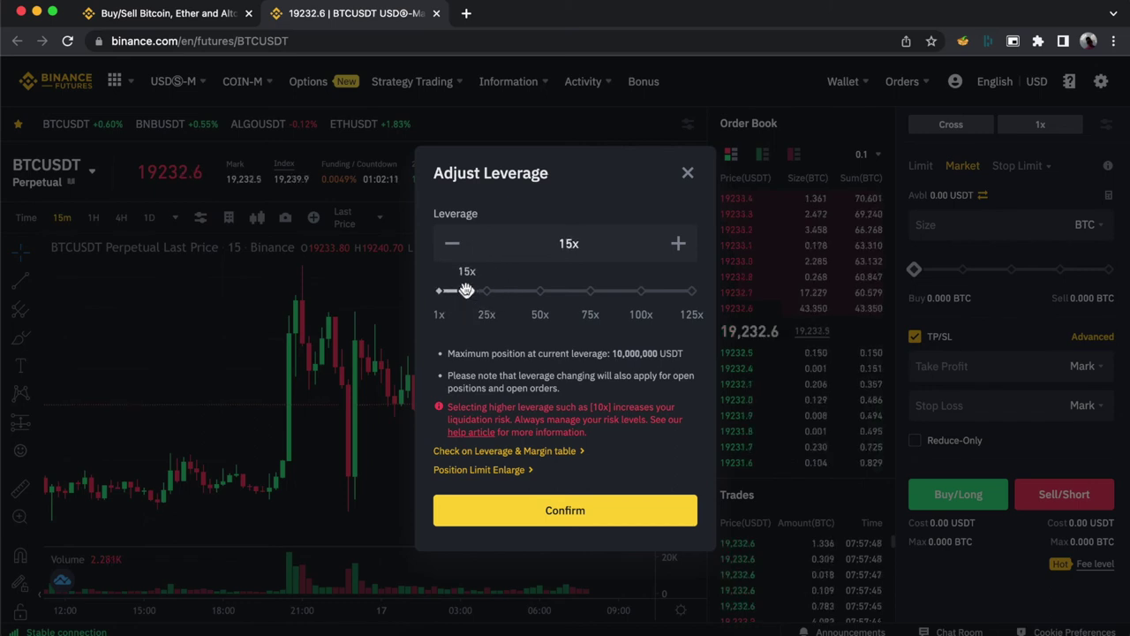
{"action": "left_click", "coordinate": [686, 173]}
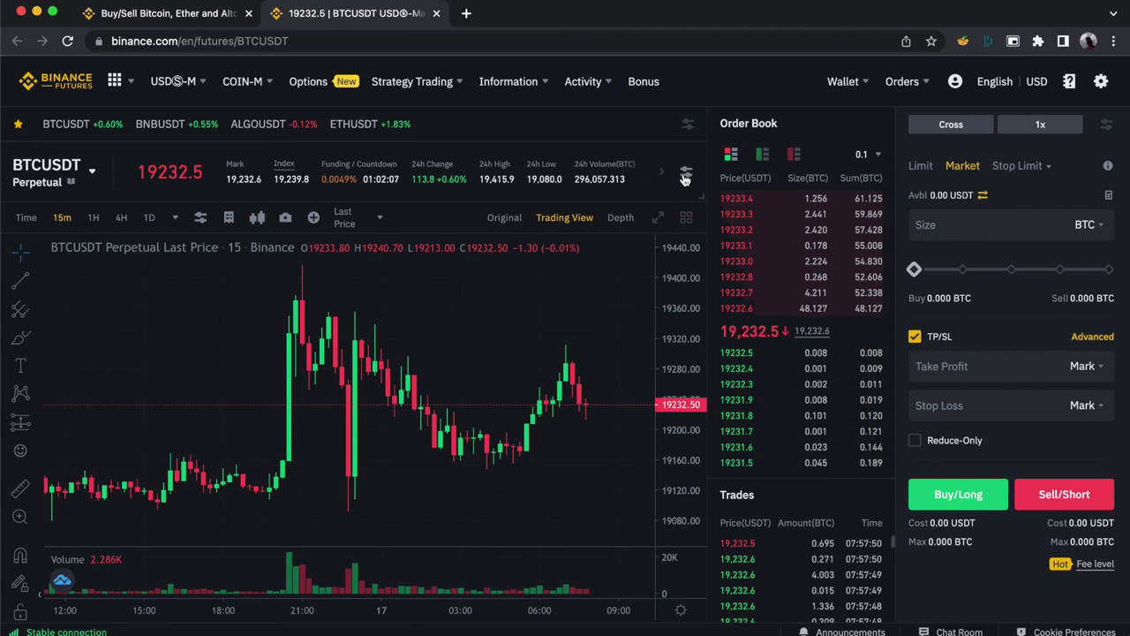
- Reopen the leverage adjustment, try a leverage of 5x, and close it without applying the change
{"action": "left_click", "coordinate": [1038, 125]}
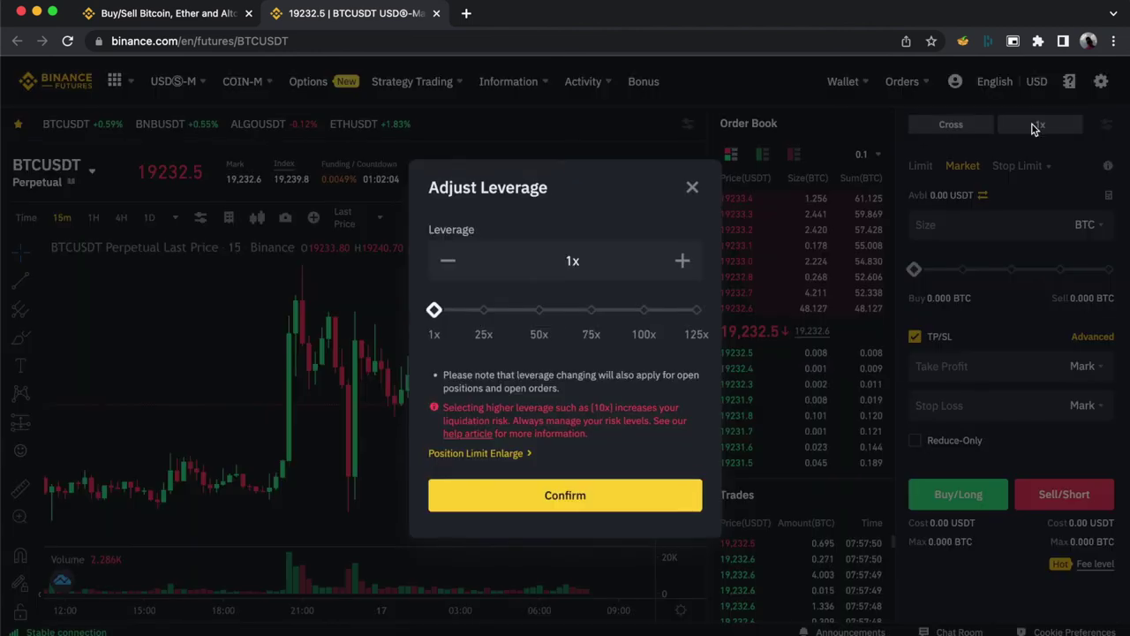
{"action": "double_click", "coordinate": [569, 263]}
{"action": "left_click", "coordinate": [575, 264]}
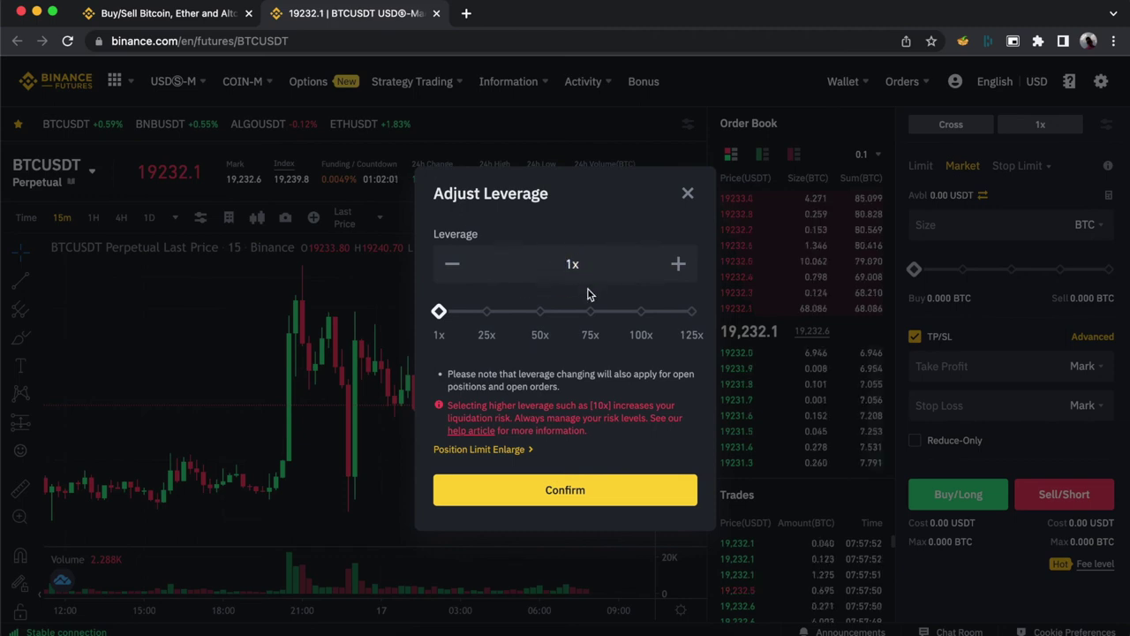
{"action": "mouse_move", "coordinate": [436, 309]}
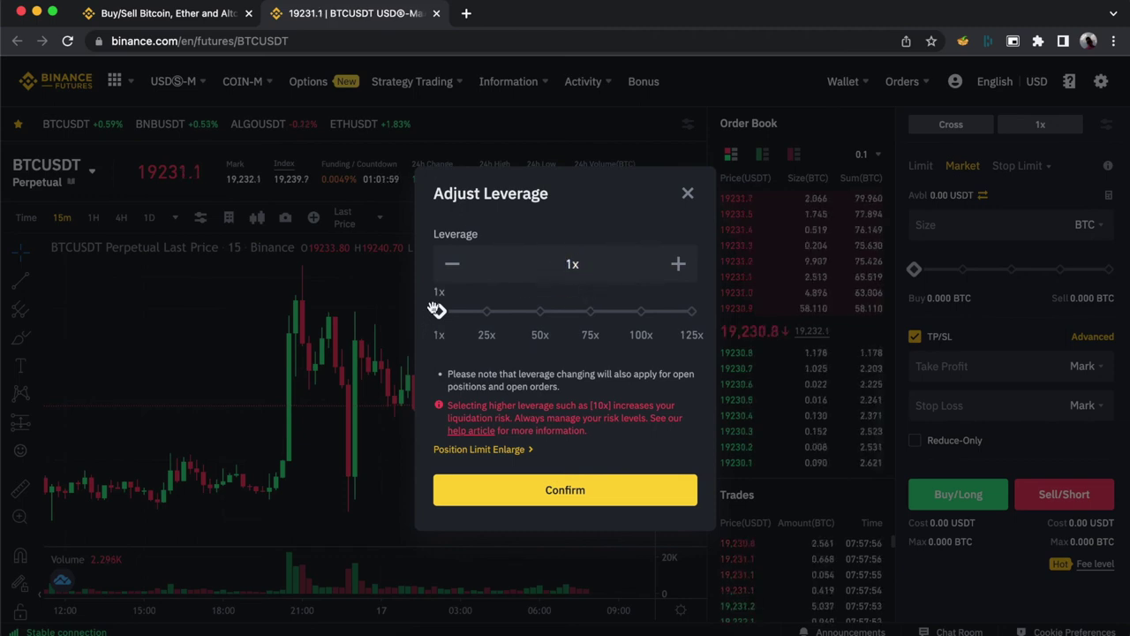
{"action": "left_click_drag", "start_coordinate": [437, 309], "coordinate": [457, 303]}
{"action": "left_click", "coordinate": [678, 246]}
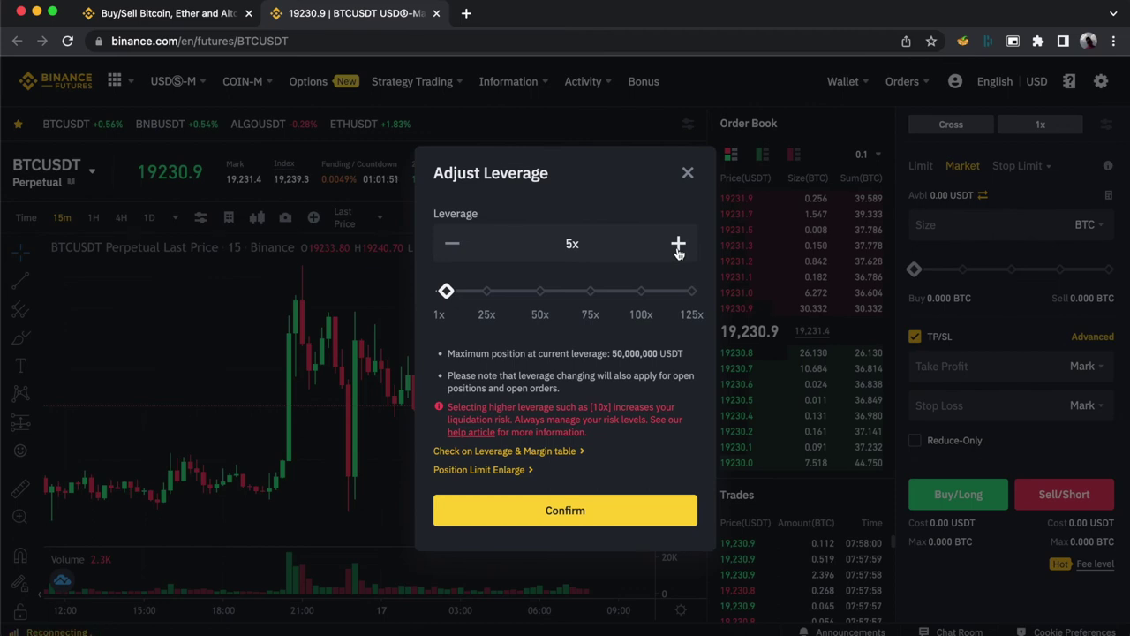
{"action": "left_click", "coordinate": [685, 174]}
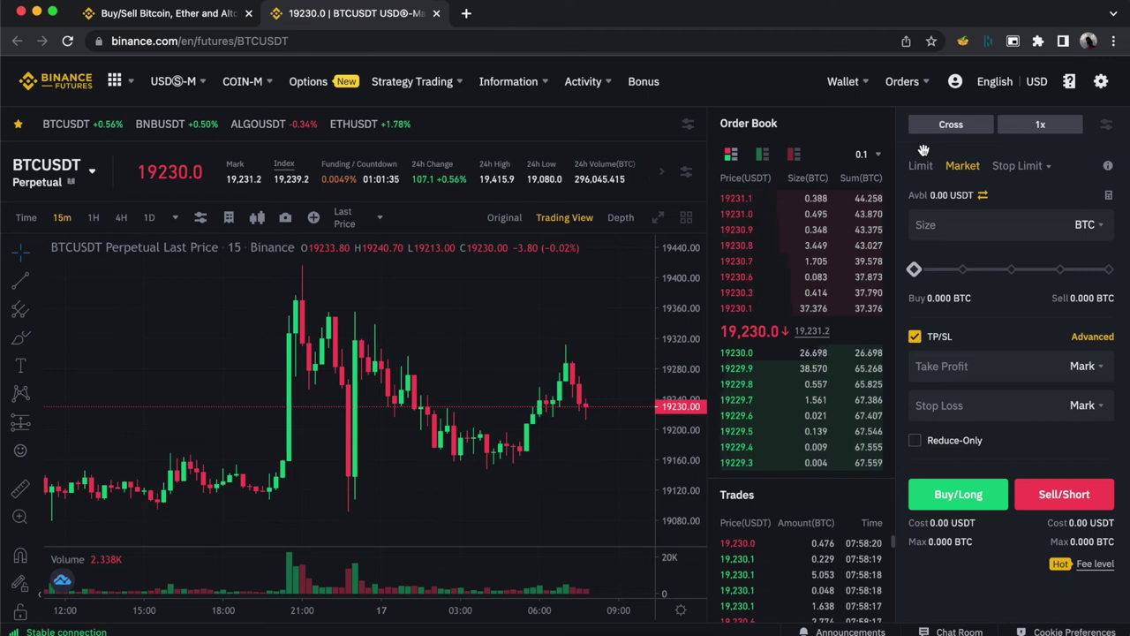
{"action": "scroll", "coordinate": [288, 372], "scroll_direction": "up", "scroll_amount": 1}
{"action": "scroll", "coordinate": [288, 372], "scroll_direction": "down", "scroll_amount": 1}
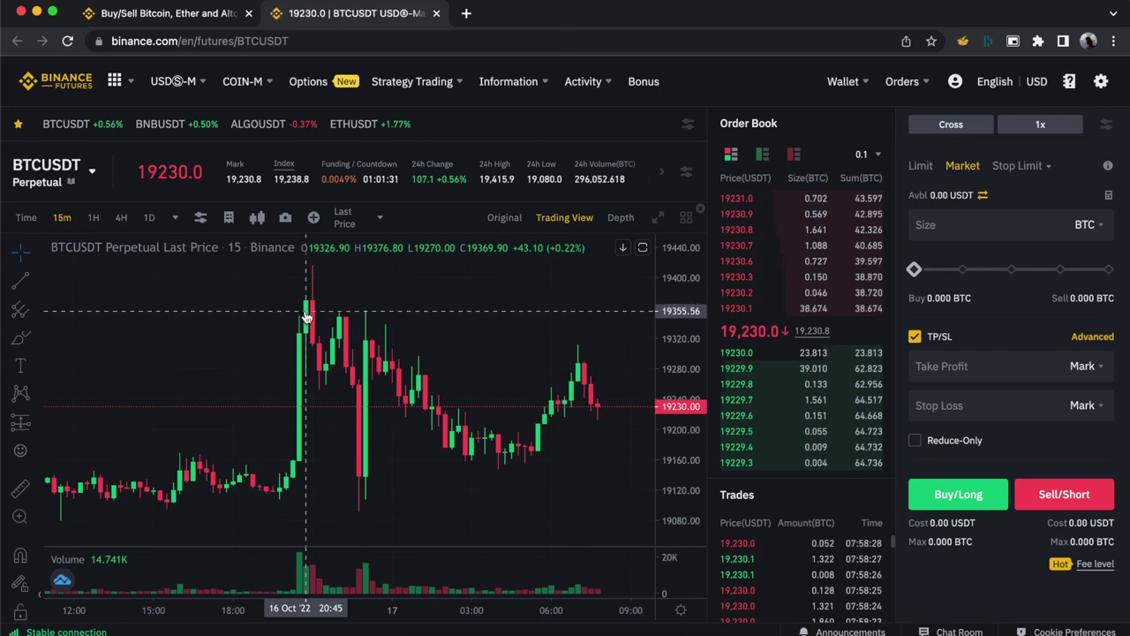